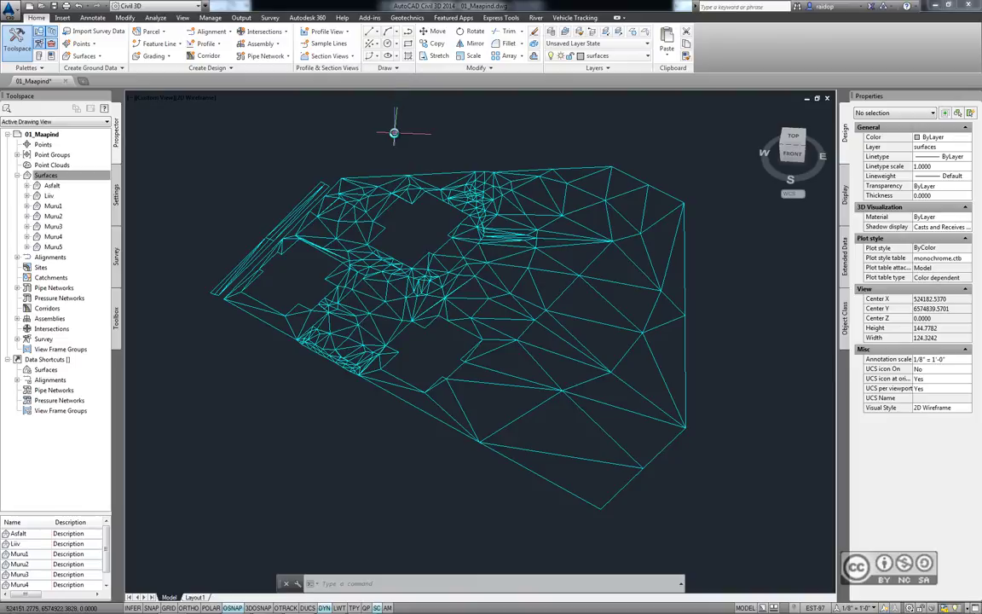
Step: In Civil 3D, inspect the Muru5 surface and the Surfaces group of 01_Maapind, then clear the selection
left_click(394, 132)
key("Escape")
key("ctrl+w")
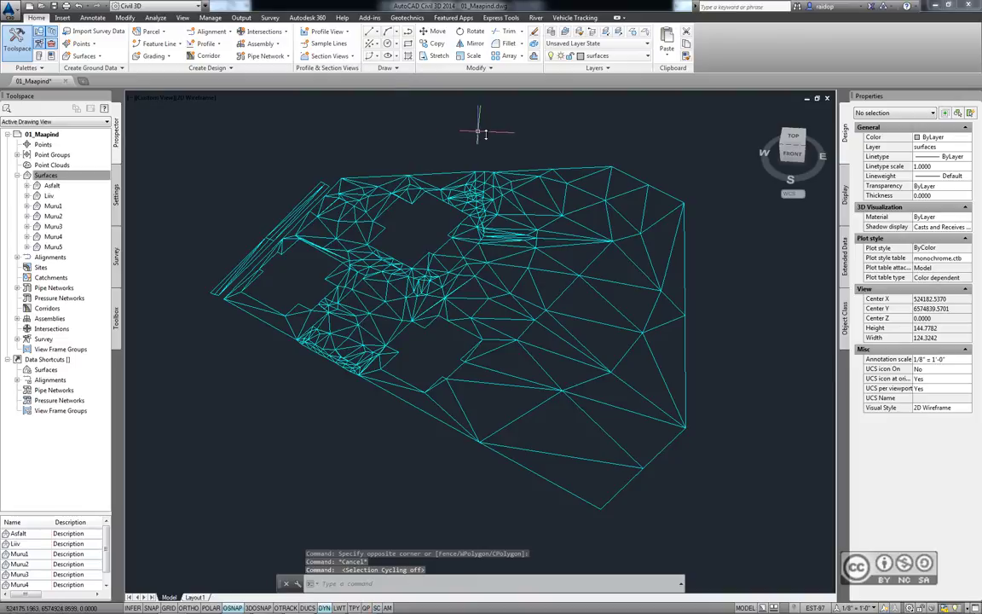
left_click(499, 171)
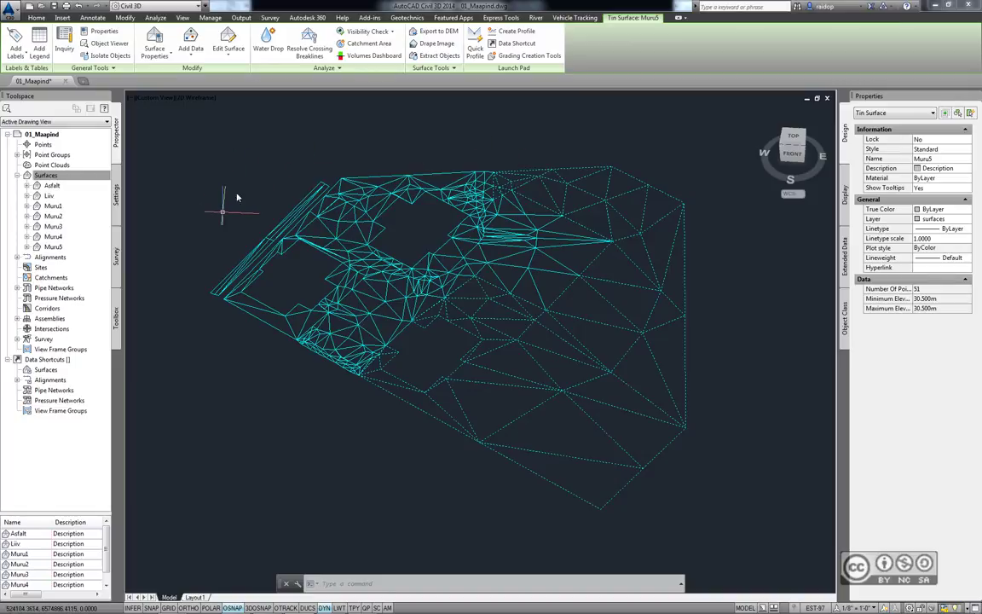
left_click(47, 174)
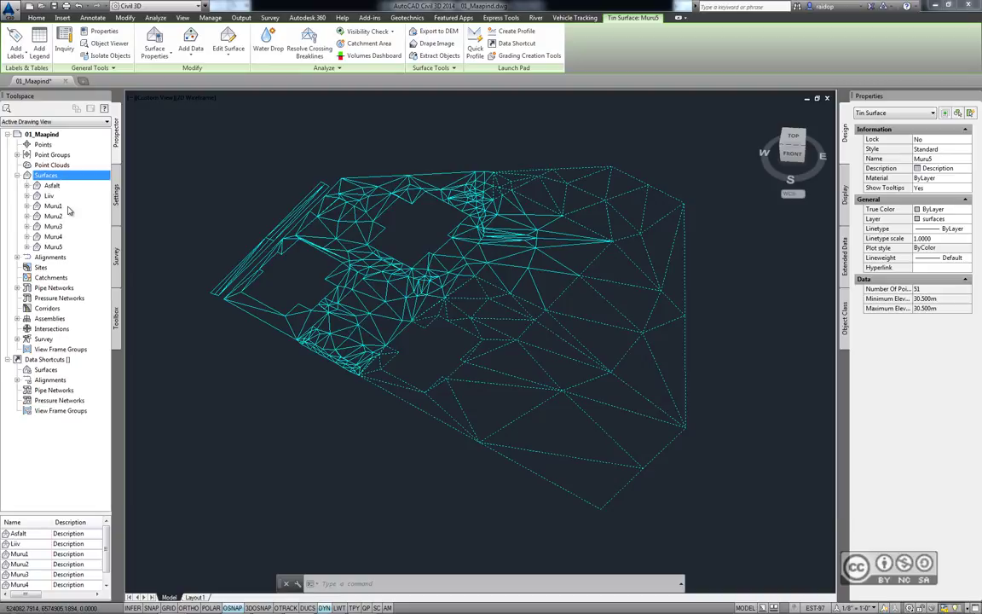
key("Escape")
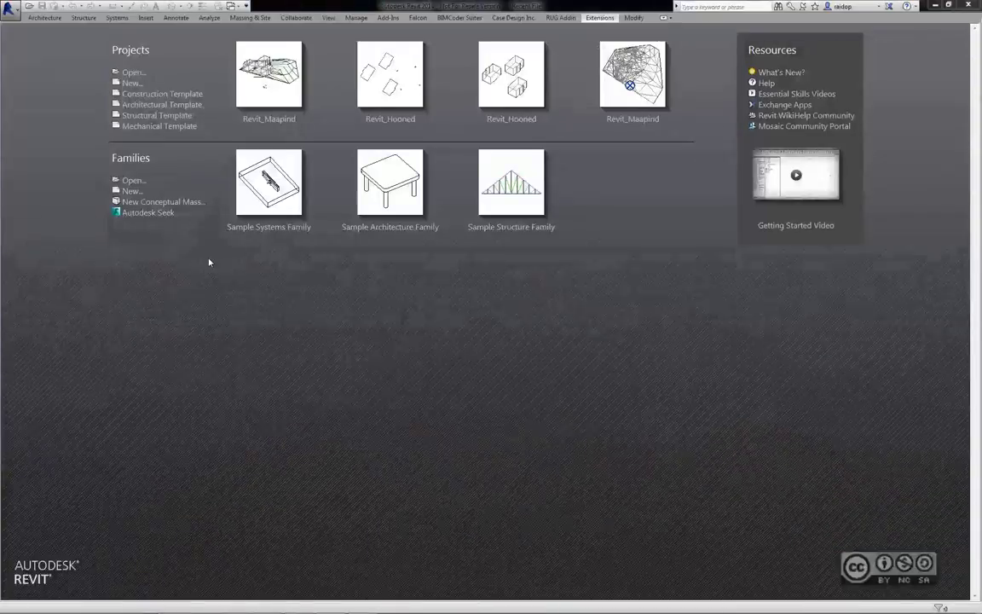
Step: Create a new Architectural Template project and launch Civil Structures' Integration with AutoCAD Civil 3D
left_click(136, 104)
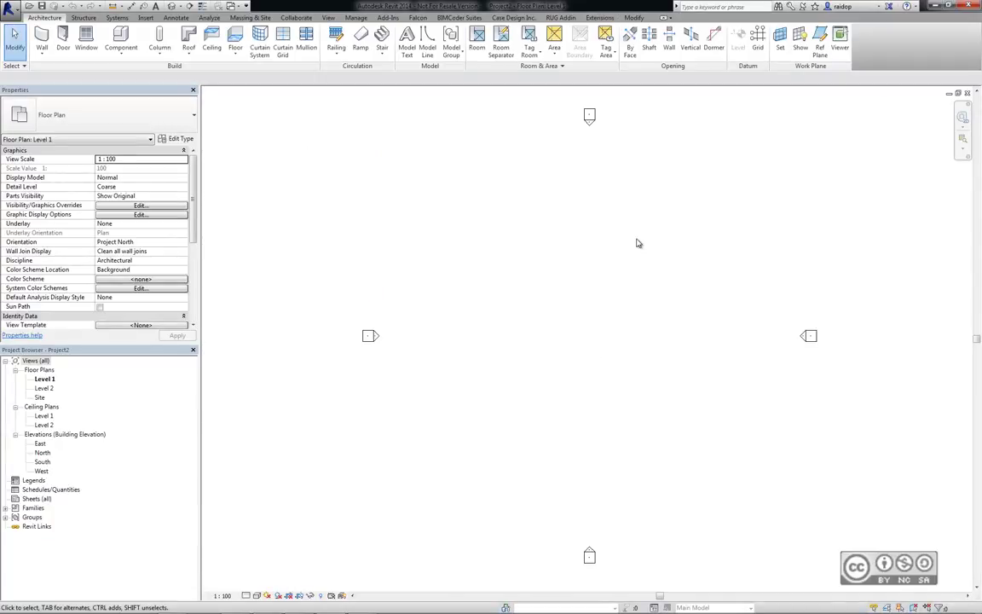
left_click(600, 18)
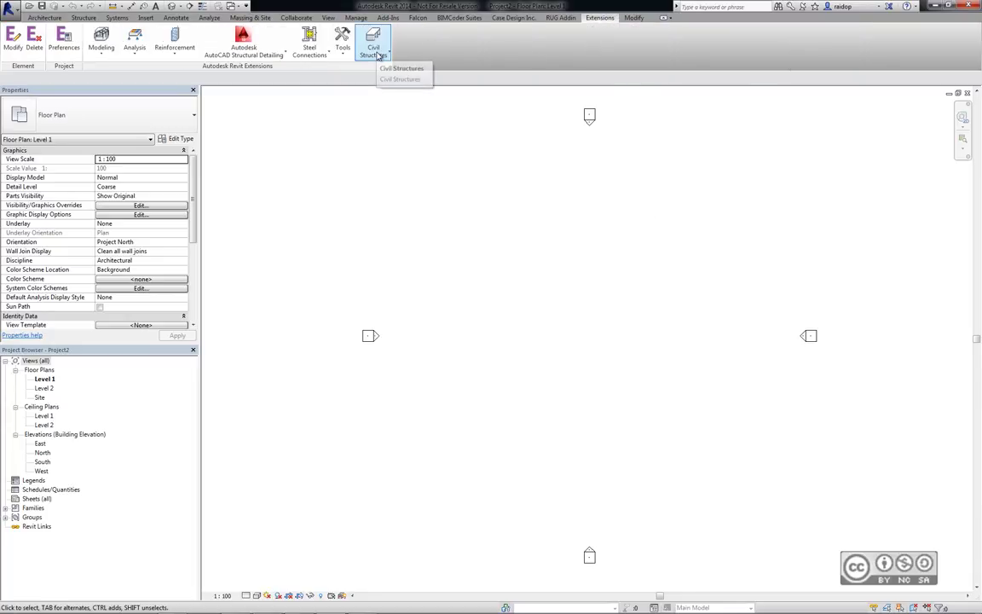
left_click(373, 49)
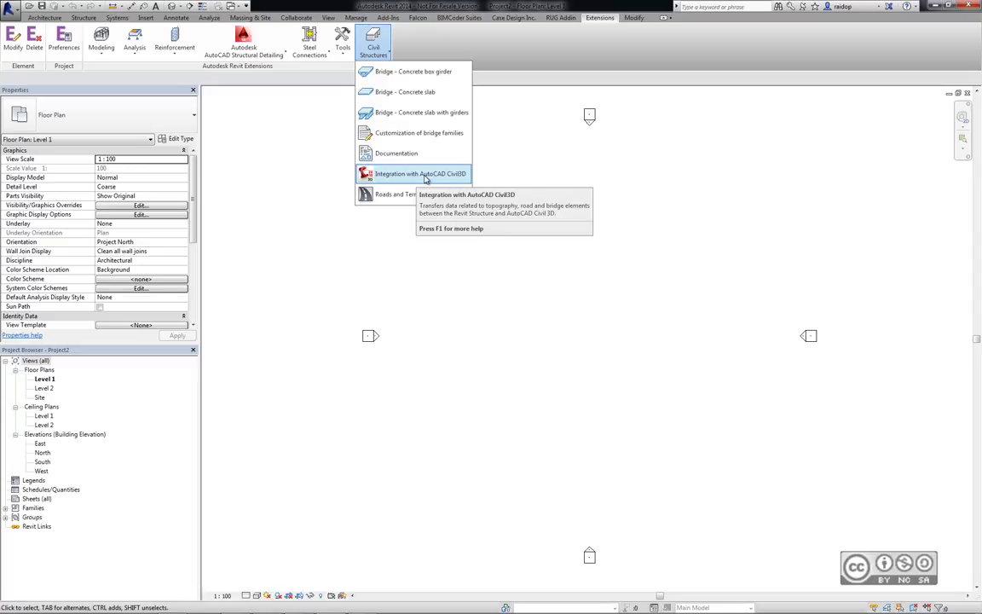
left_click(433, 177)
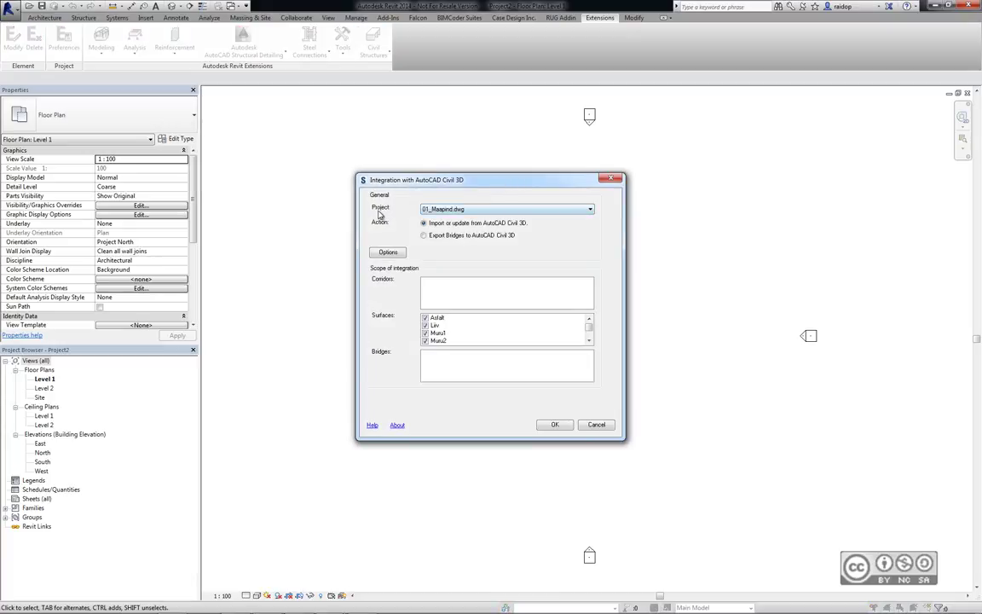
Step: Keep 01_Maapind.dwg as the source drawing for the Civil 3D integration
left_click(458, 210)
left_click(458, 210)
left_click(458, 209)
left_click(401, 207)
Step: Untick Liiv and Muru1–Muru5 so only Asfalt imports, and accept its Air material topography settings
left_click(590, 342)
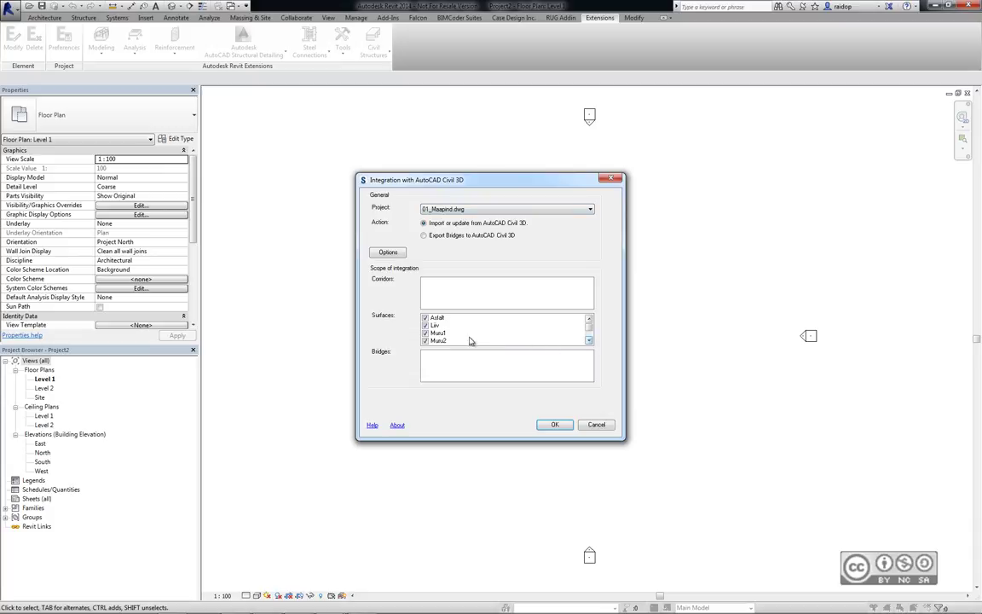
left_click(571, 342)
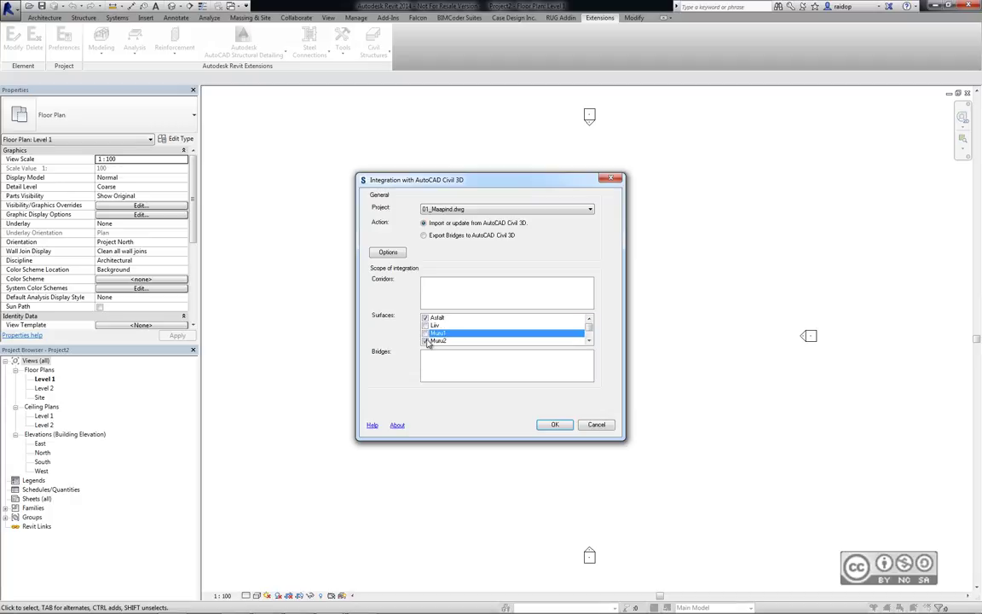
key("Down")
key("Down")
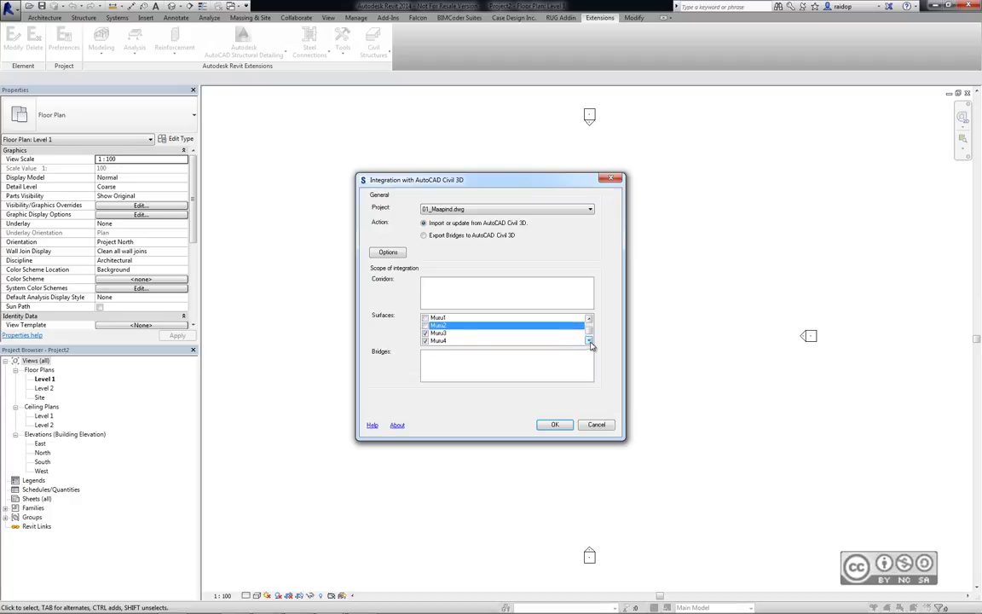
key("Down")
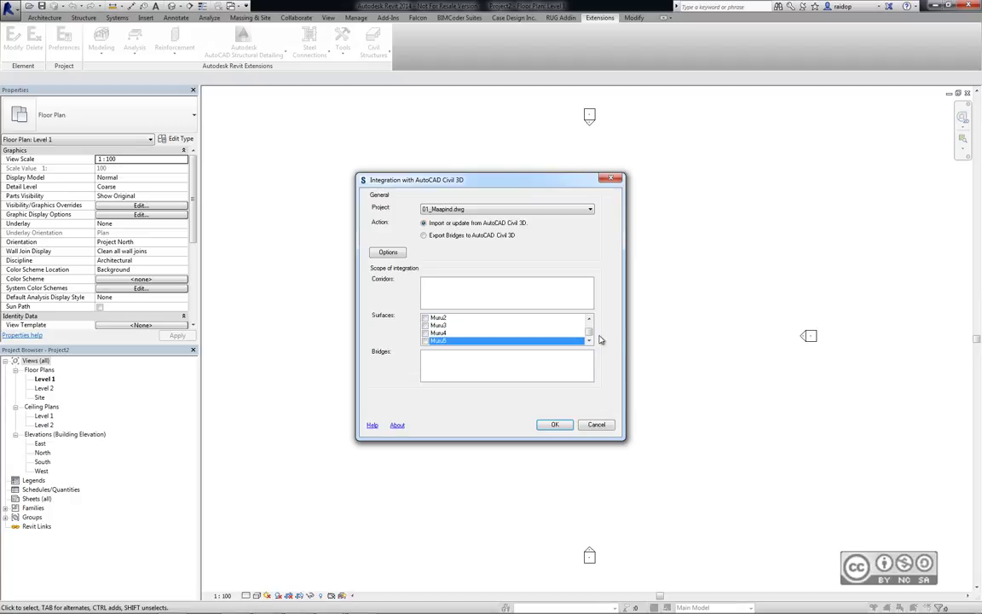
left_click_drag(588, 337, 589, 322)
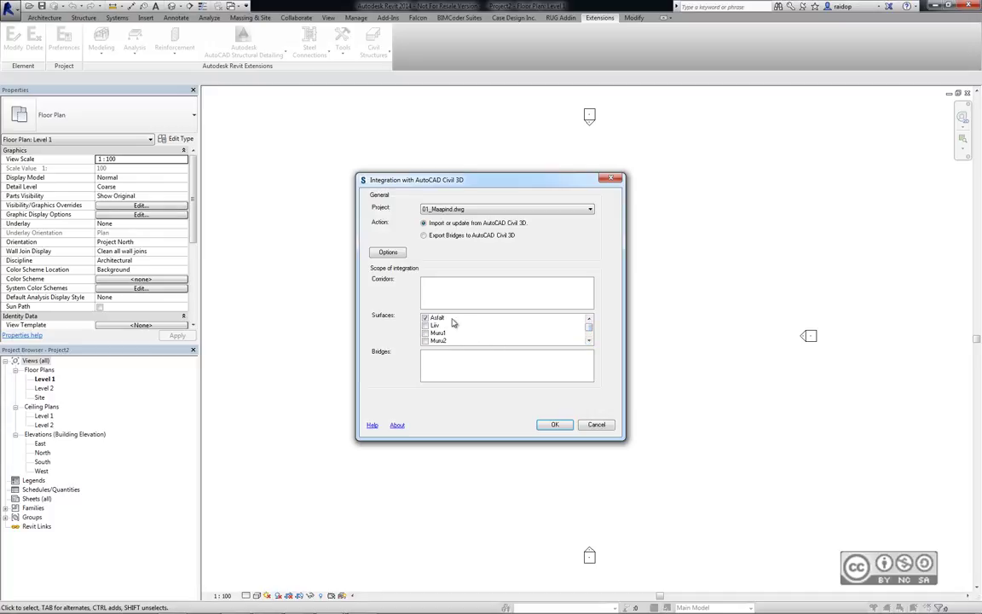
left_click(555, 424)
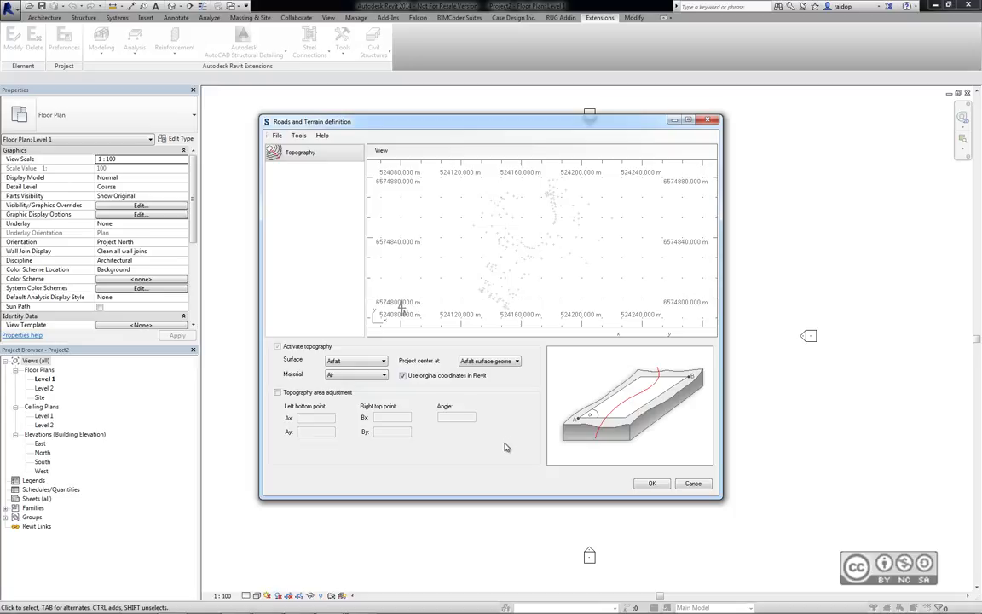
left_click(652, 484)
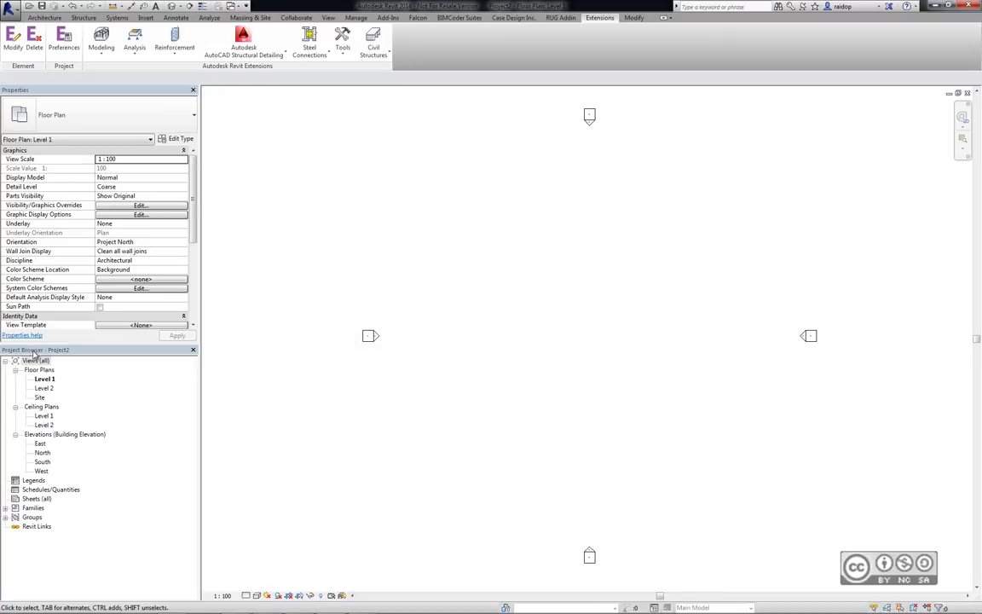
Step: Open the Site plan, center the Asfalt topography and check its properties and Air material
left_click(39, 397)
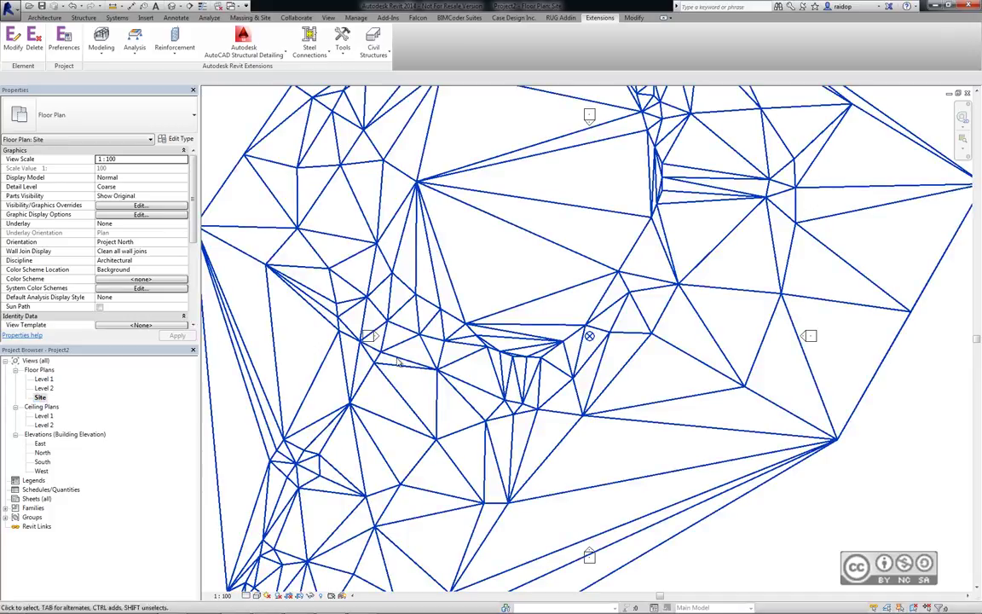
scroll(529, 271, "down", 1)
scroll(538, 271, "down", 2)
middle_click_drag(469, 272, 454, 313)
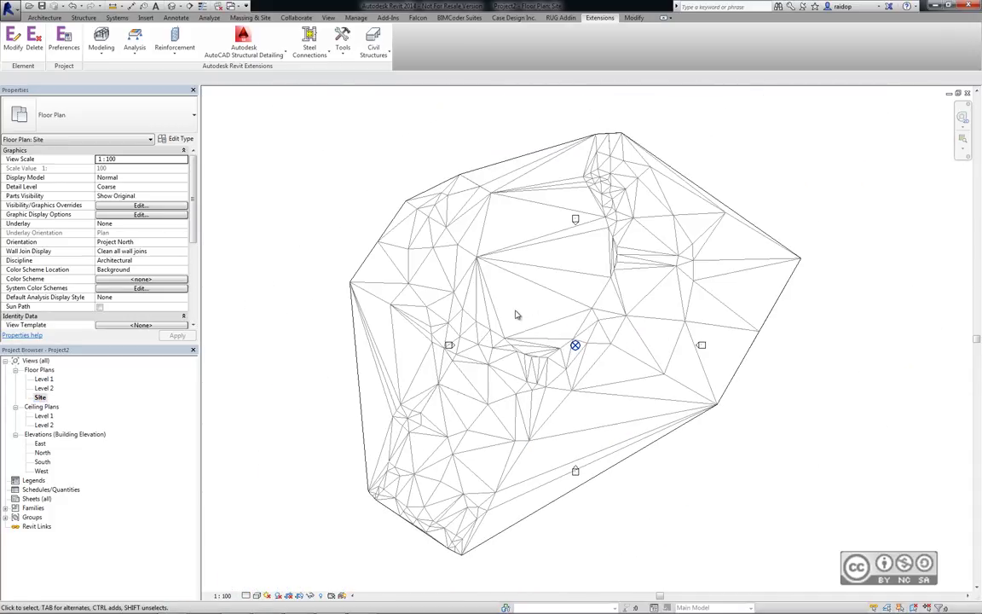
left_click(476, 315)
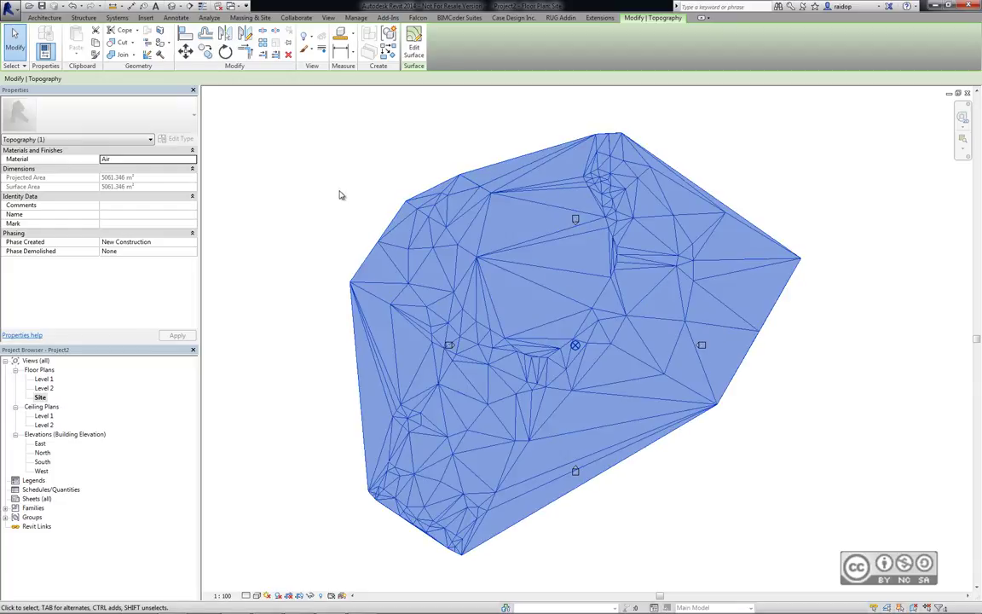
left_click(250, 18)
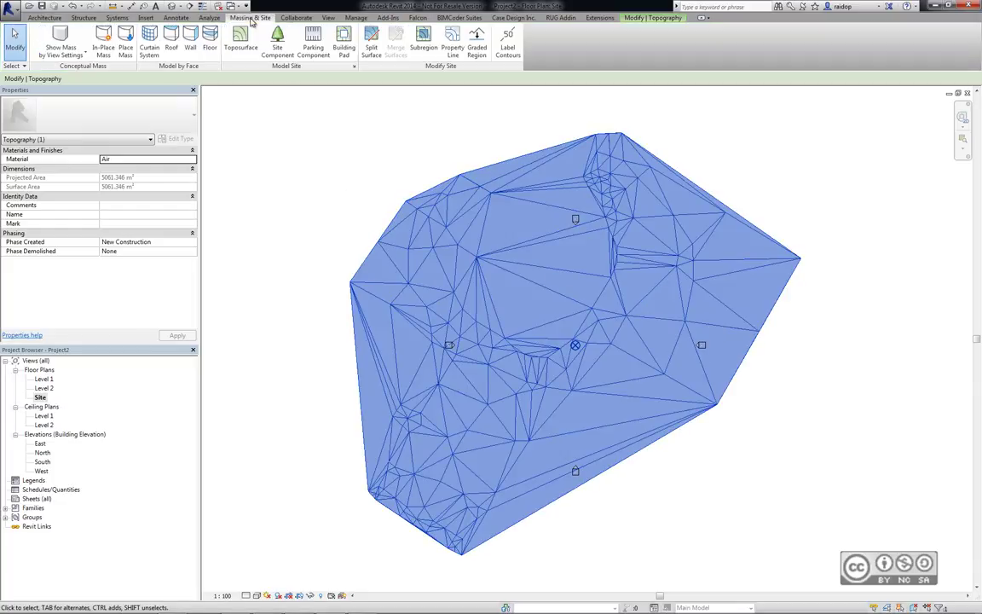
left_click(328, 168)
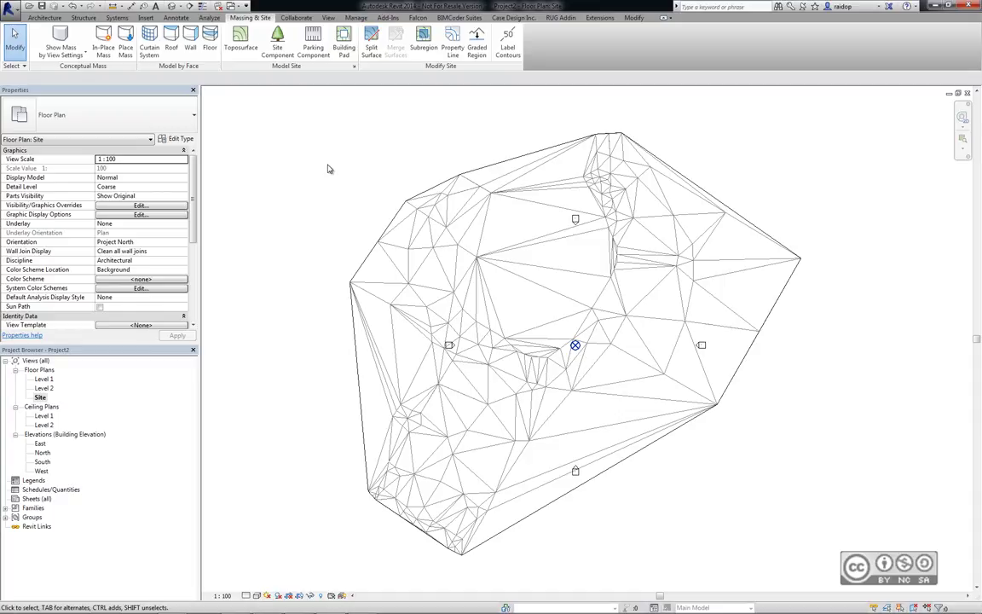
left_click(599, 18)
left_click(373, 44)
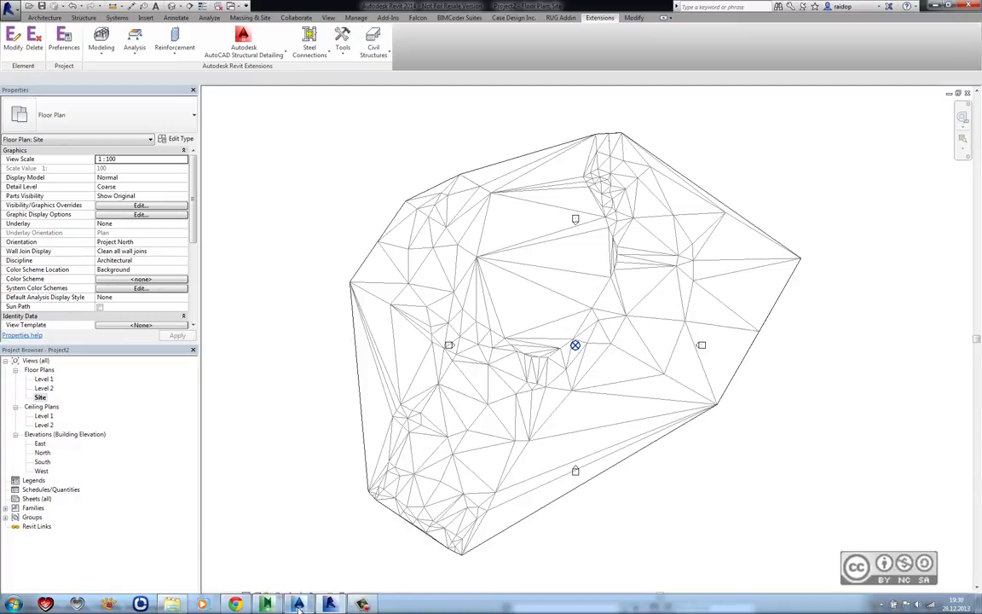
Step: In Civil 3D, orbit the Asfalt TIN surface in the Object Viewer, then close the viewer
left_click(298, 604)
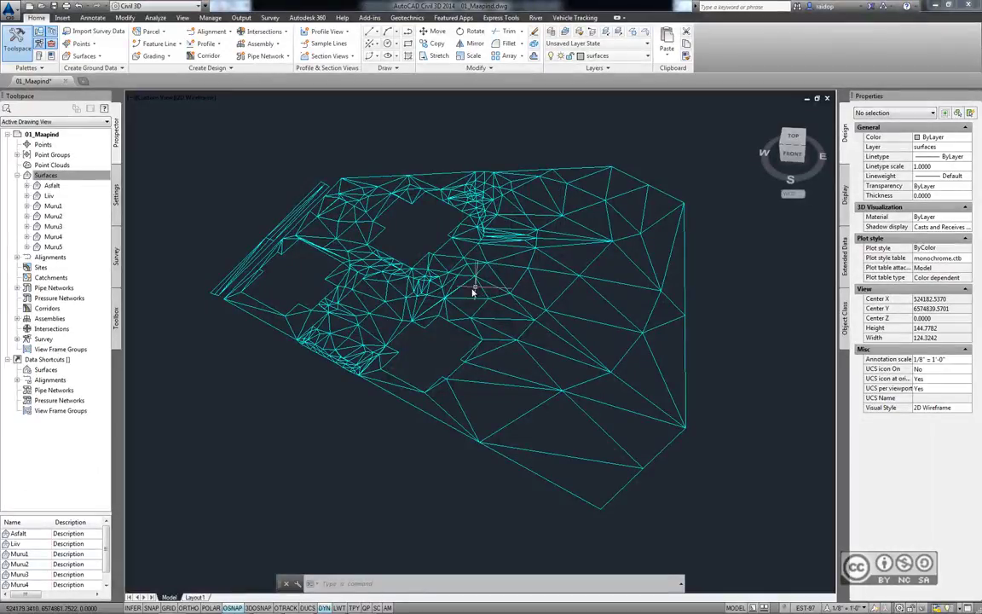
left_click(397, 305)
right_click(376, 284)
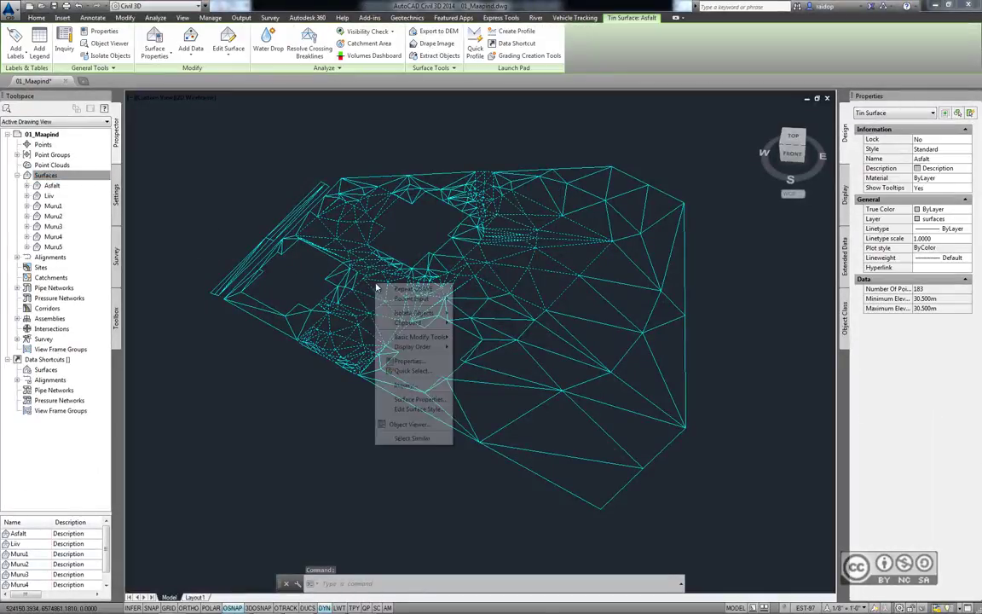
left_click(411, 424)
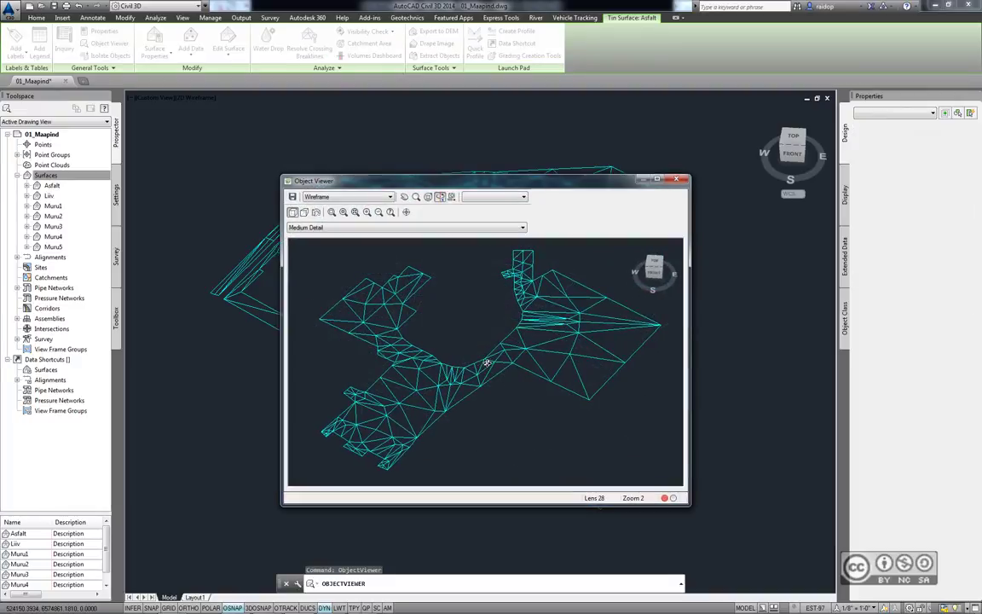
mouse_move(458, 401)
left_mouse_down()
mouse_move(428, 418)
mouse_move(366, 275)
mouse_move(338, 256)
mouse_move(319, 339)
mouse_move(509, 346)
left_mouse_up()
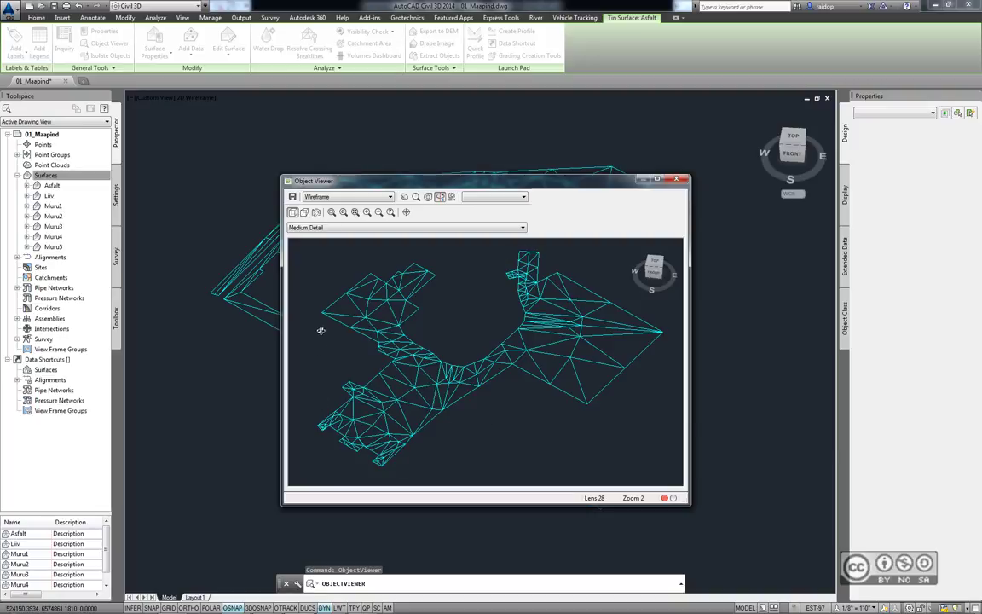
left_click(677, 179)
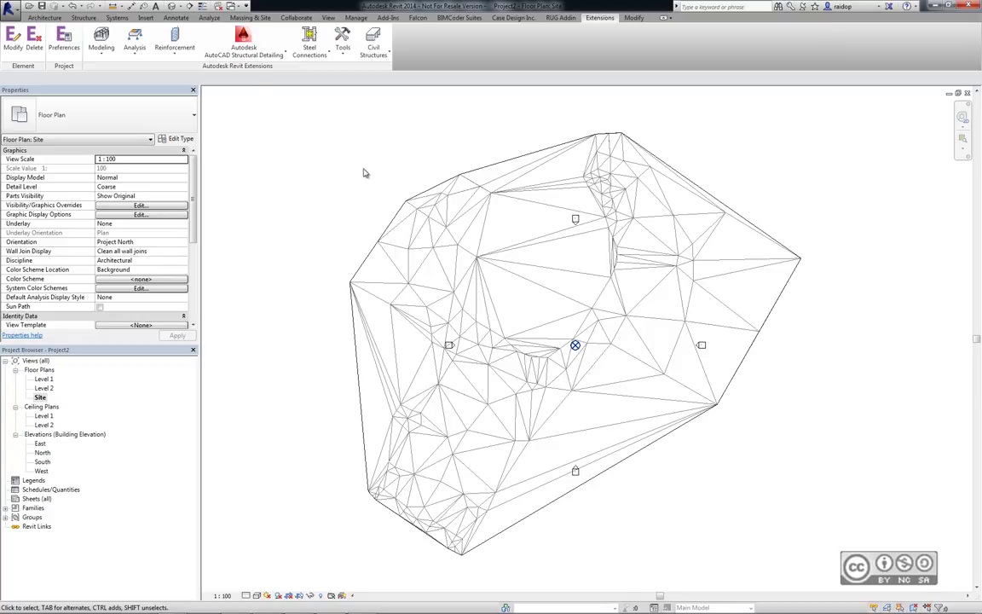
Step: Export the project to IFC as 'asfalt' on the Desktop, then bring Navisworks forward
left_click(8, 10)
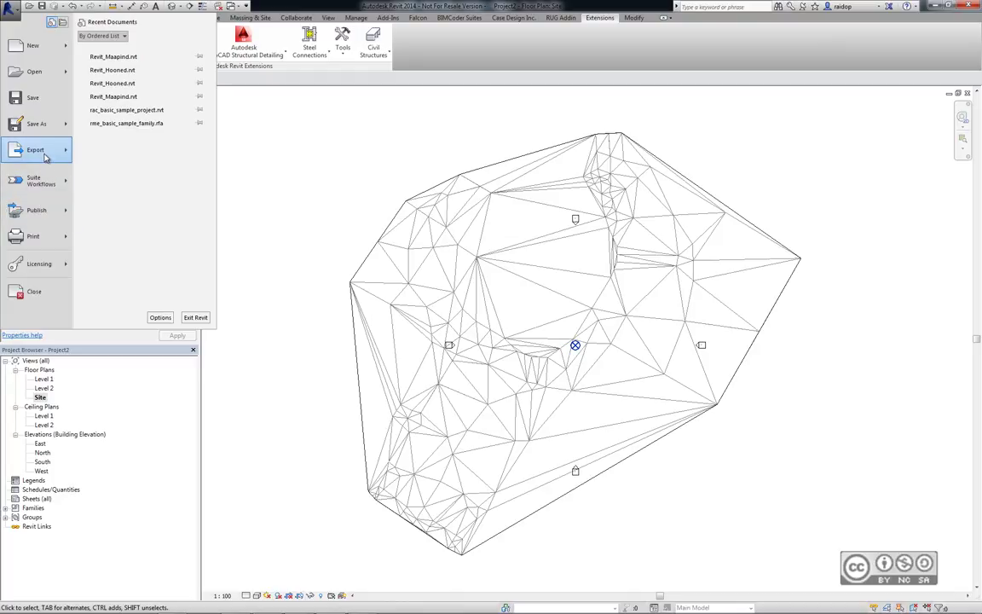
mouse_move(35, 150)
left_click(110, 271)
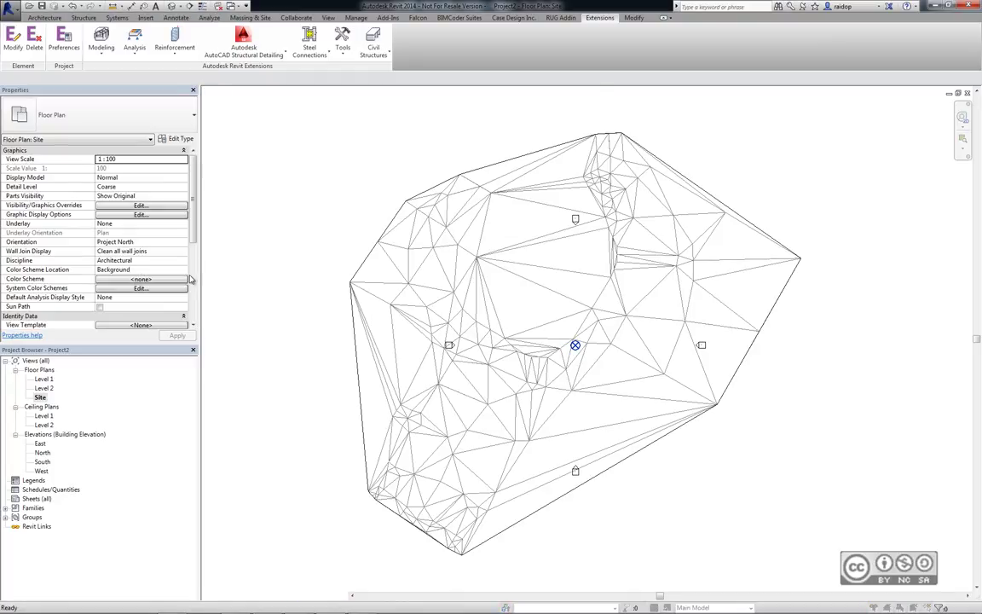
left_click(324, 120)
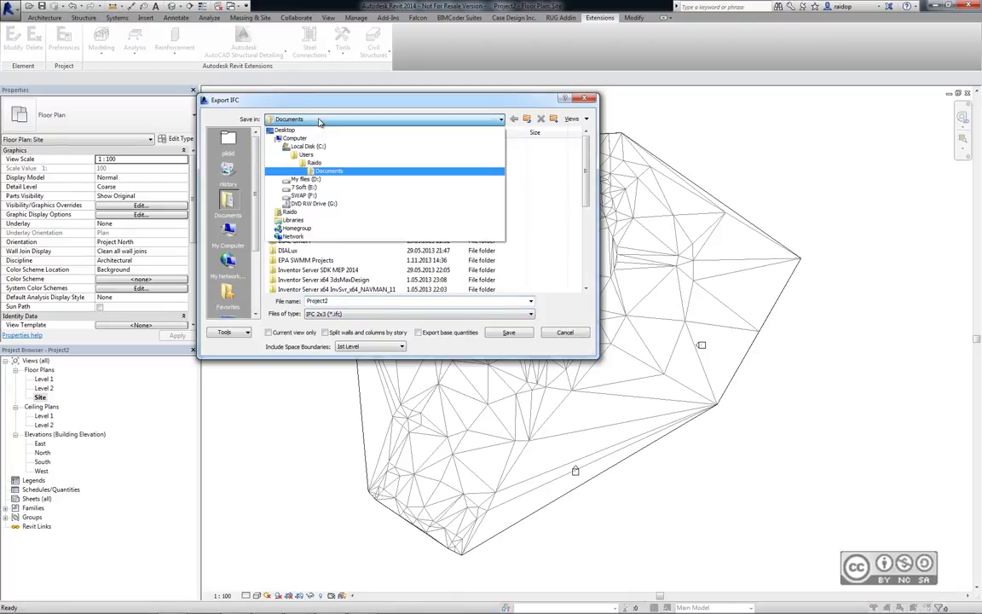
left_click(324, 128)
double_click(317, 301)
type("a")
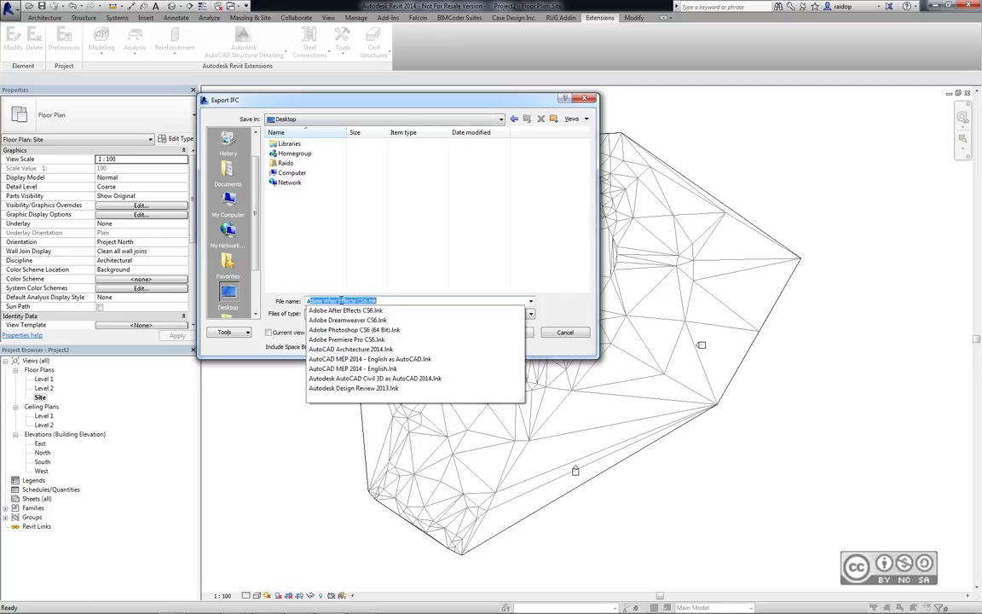
type("sfalt")
left_click(509, 332)
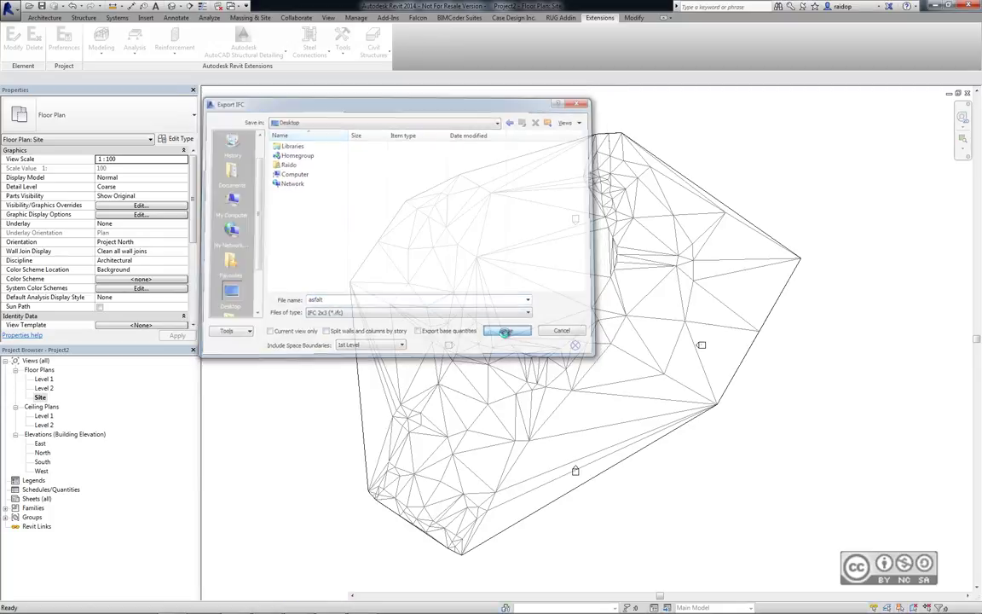
left_click(266, 604)
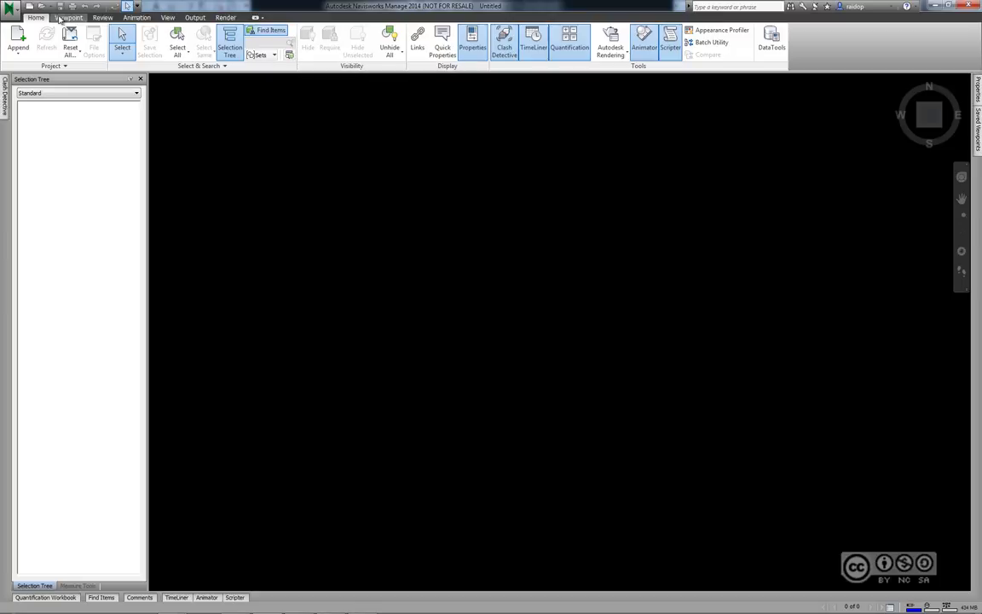
Step: Append asfalt.ifc in Navisworks, orbit the loaded surface, then minimize back to Revit
left_click(18, 50)
left_click(24, 75)
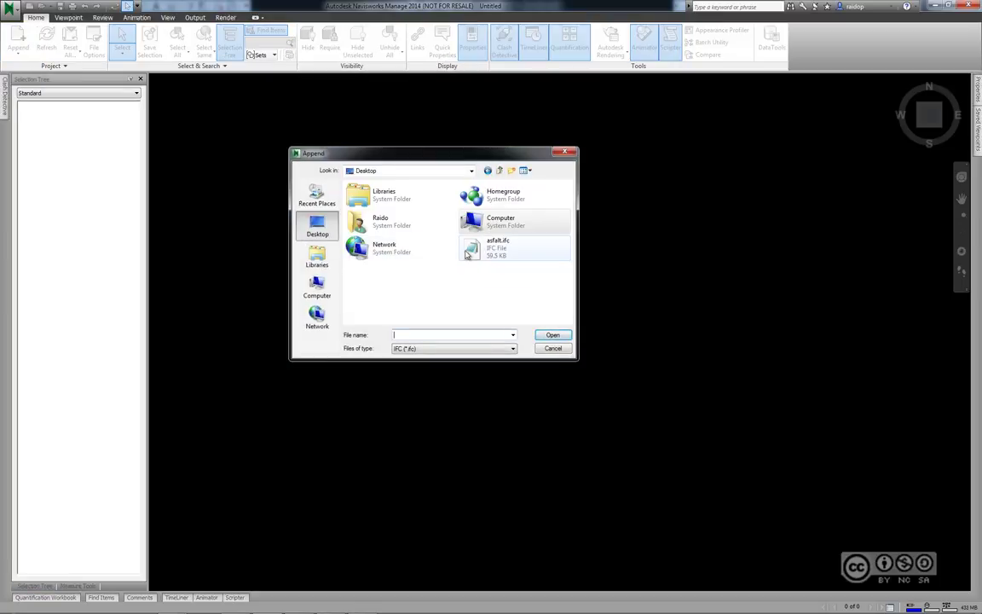
left_click(497, 246)
left_click(554, 338)
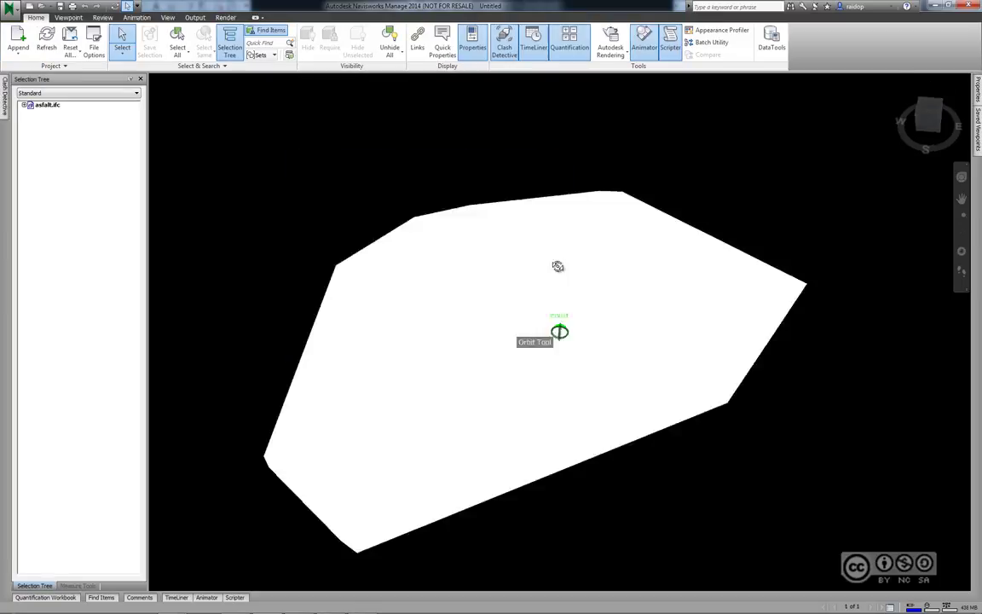
mouse_move(559, 268)
middle_mouse_down("shift")
mouse_move(528, 298)
mouse_move(626, 368)
mouse_move(703, 372)
mouse_move(287, 260)
middle_mouse_up("shift")
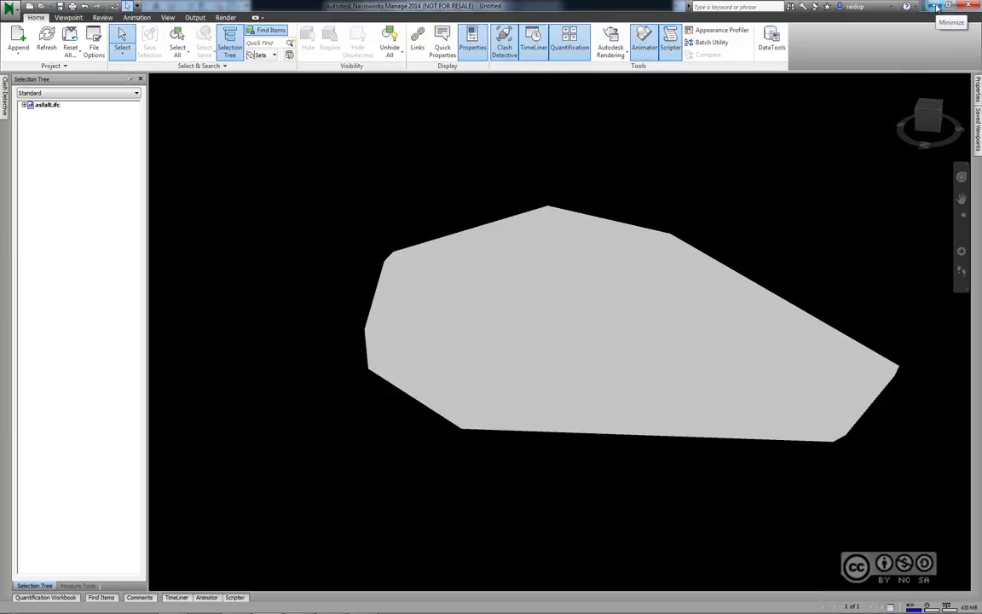
left_click(935, 6)
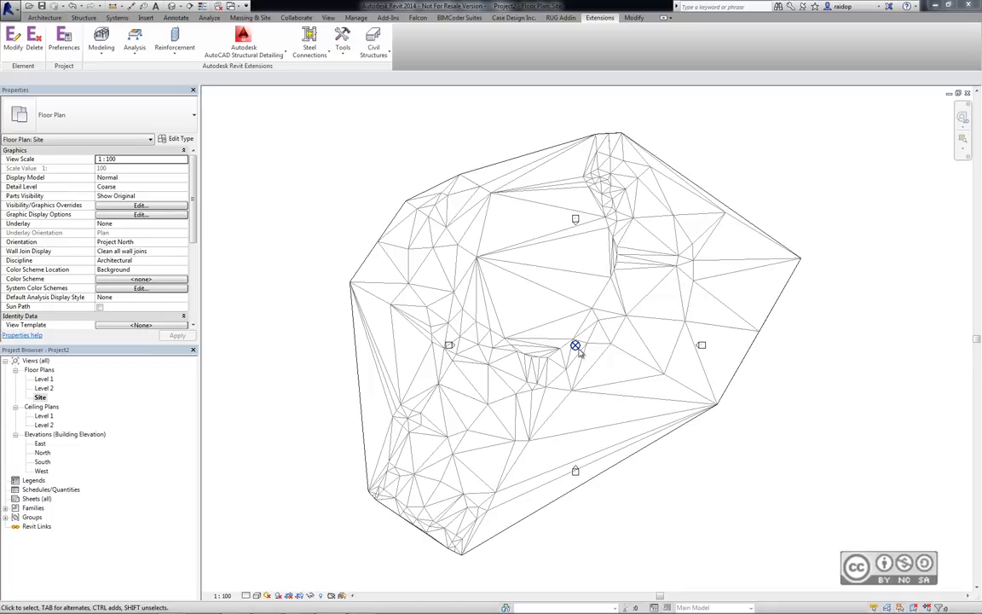
left_click(576, 348)
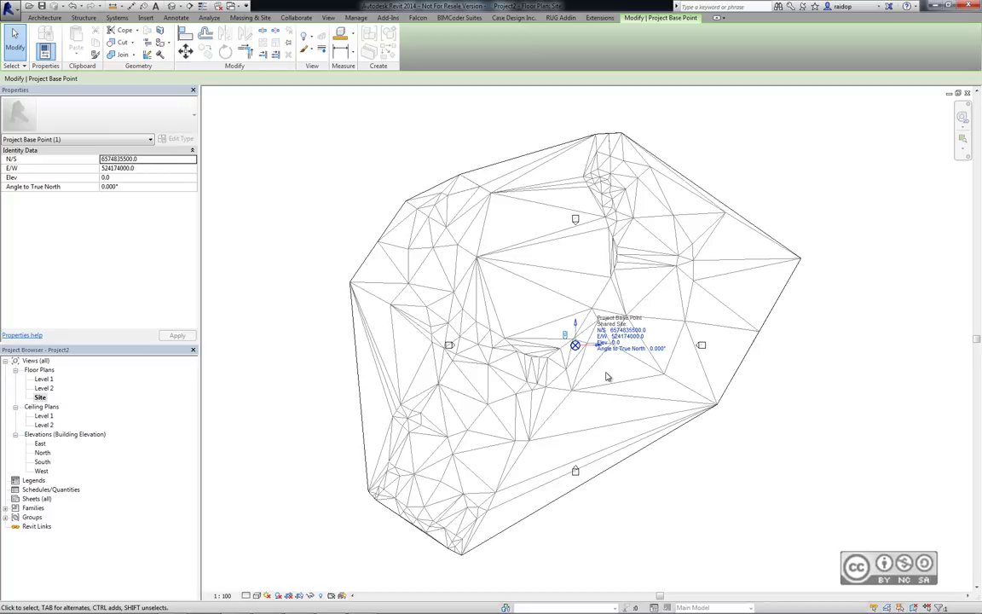
key("Escape")
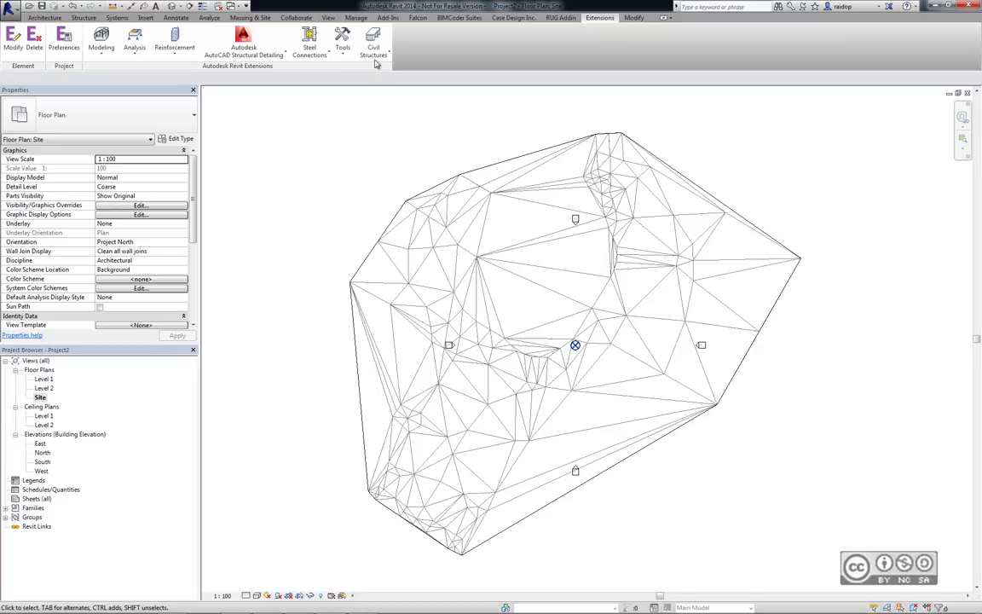
left_click(373, 43)
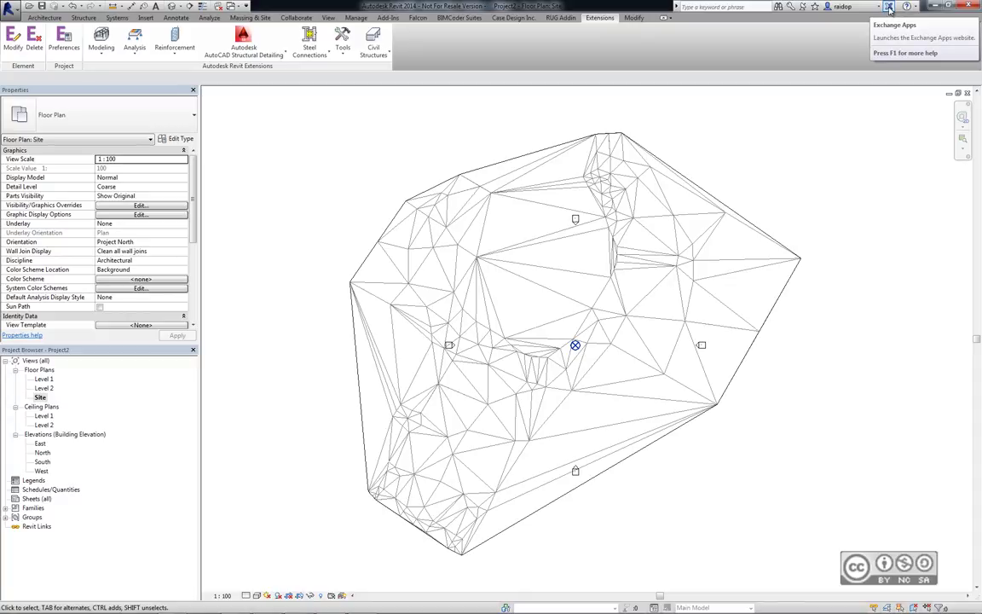
Step: Search Autodesk Exchange Apps for 'AutoCAD Civil 3D'
left_click(890, 8)
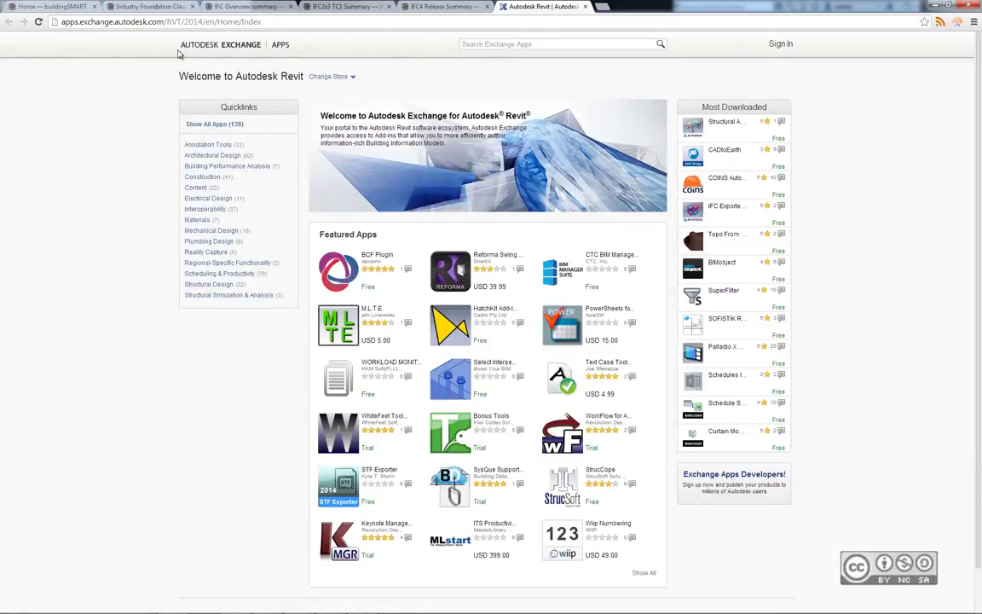
left_click(553, 45)
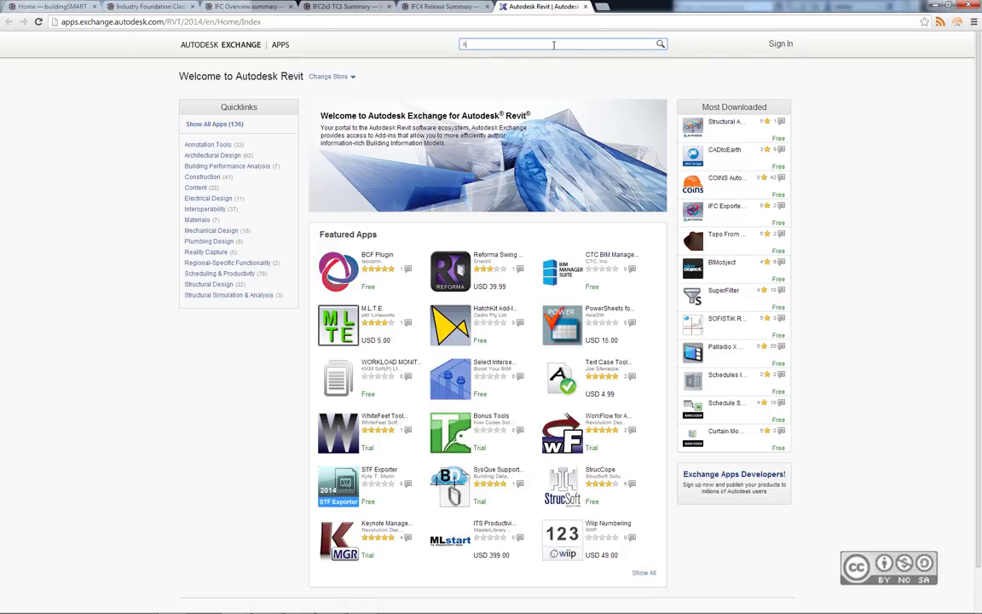
type("utoCAD Civil 3D")
key("Return")
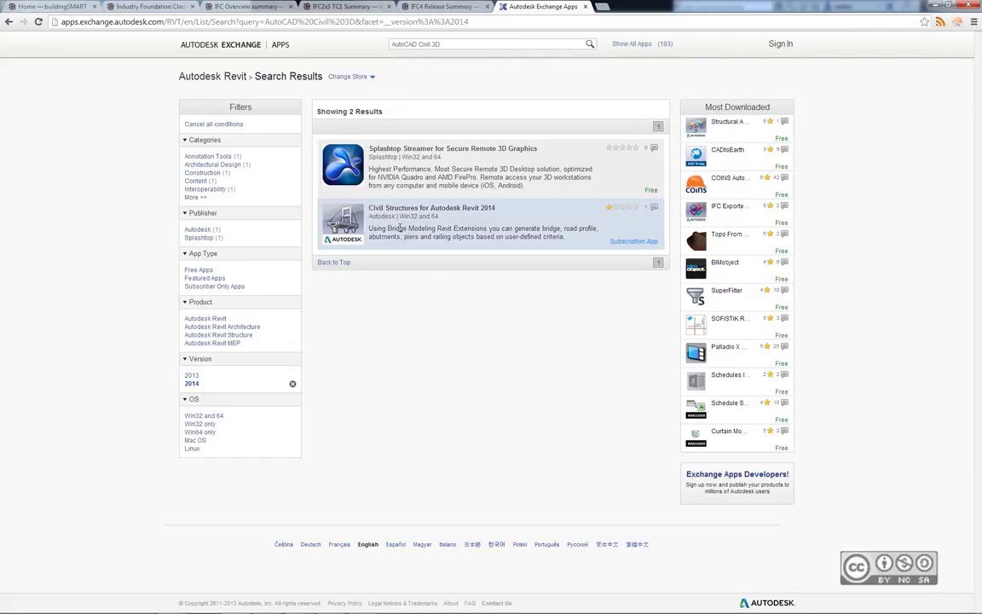
Step: Open the Civil Structures for Autodesk Revit 2014 listing and read its Integration with AutoCAD Civil 3D section
left_click(405, 209)
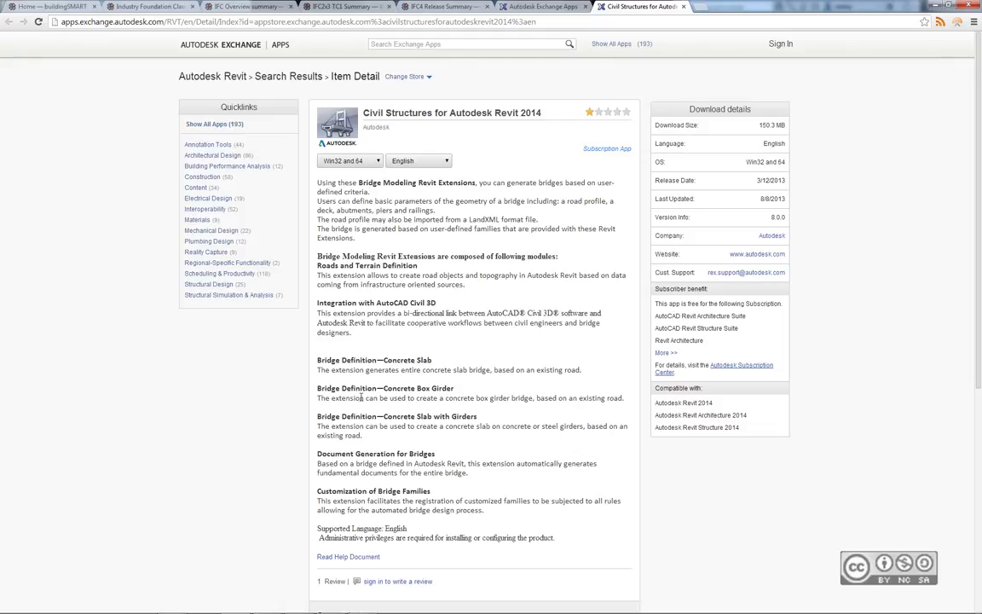
left_click_drag(317, 304, 436, 305)
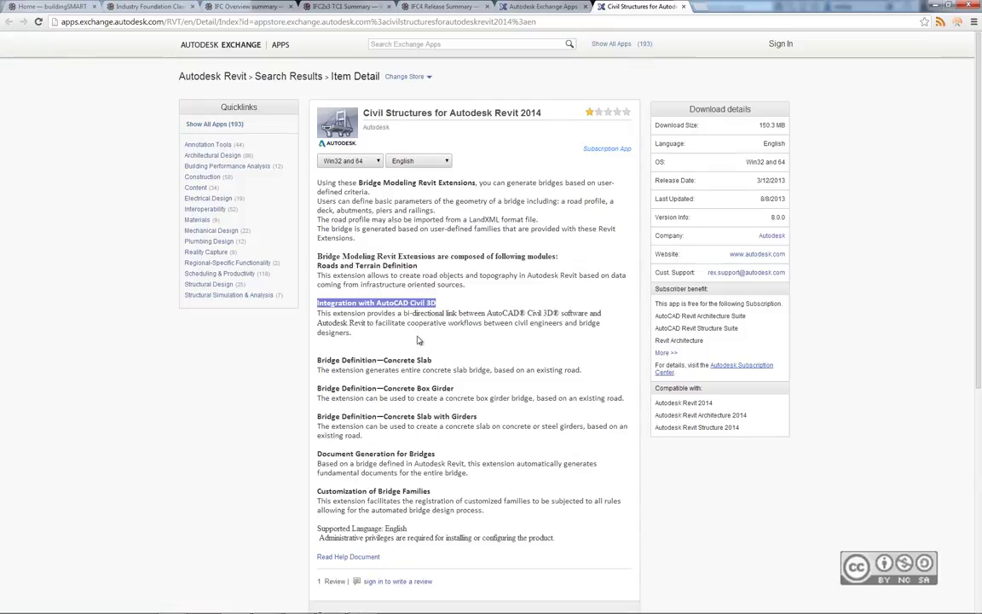
left_click(358, 337)
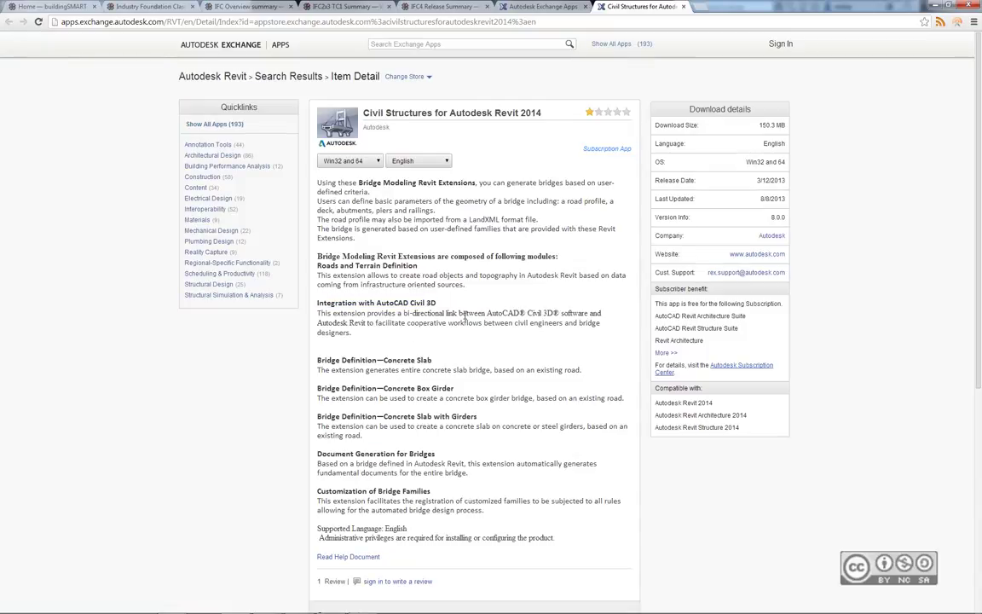